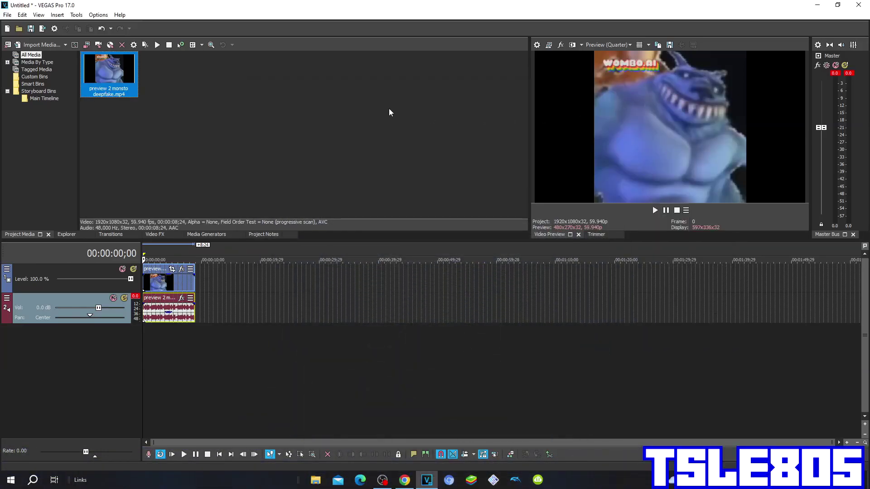
Step: Apply the Invert effect's (Default) preset to the monster clip's video event
click(289, 111)
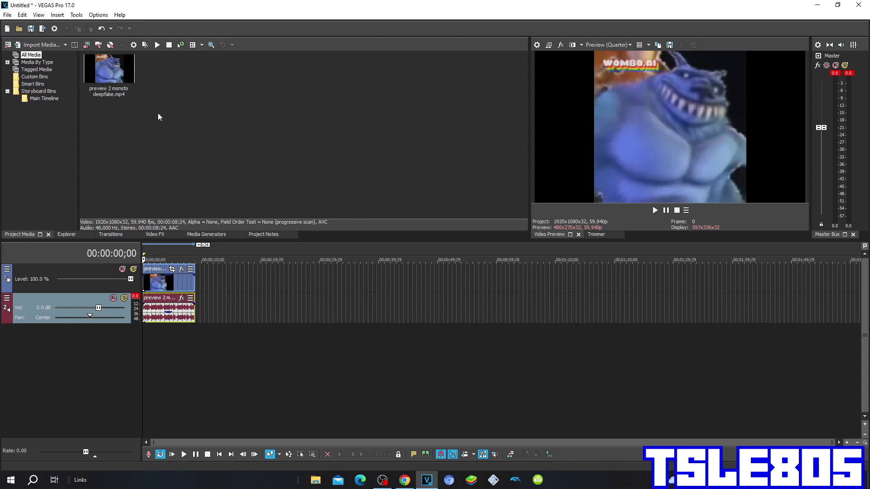
drag(187, 110, 145, 143)
click(152, 235)
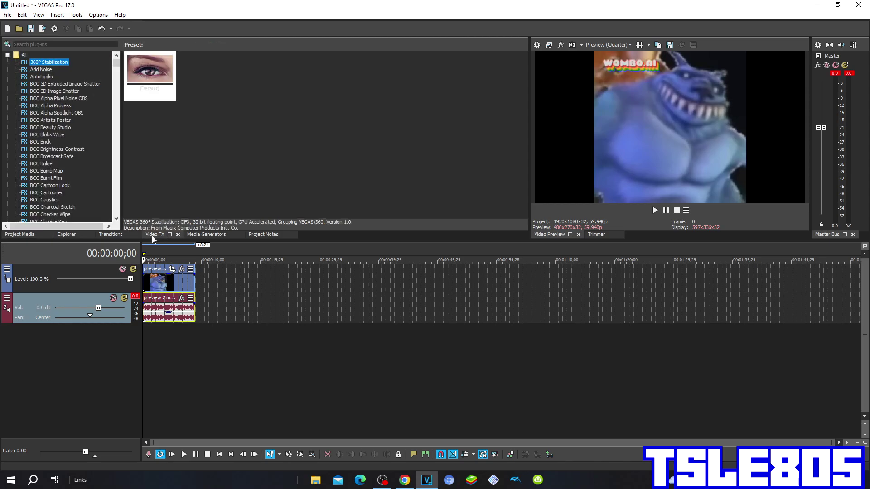
scroll(24, 158, down, 1)
scroll(22, 157, down, 10)
scroll(23, 157, down, 10)
scroll(23, 157, down, 10)
scroll(23, 158, down, 10)
scroll(23, 157, up, 3)
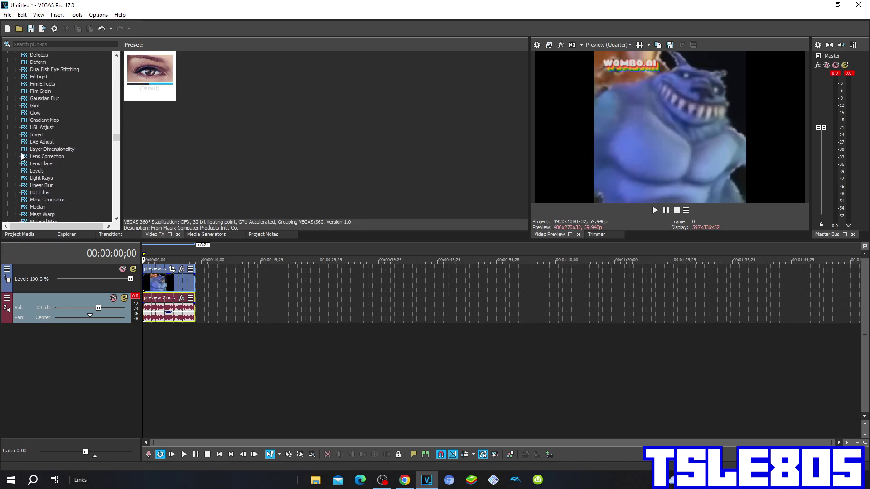
click(39, 136)
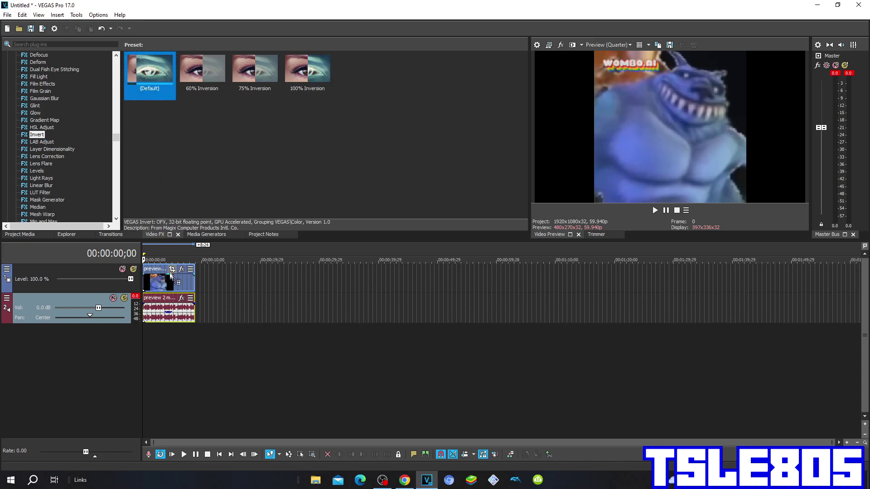
drag(150, 84, 176, 285)
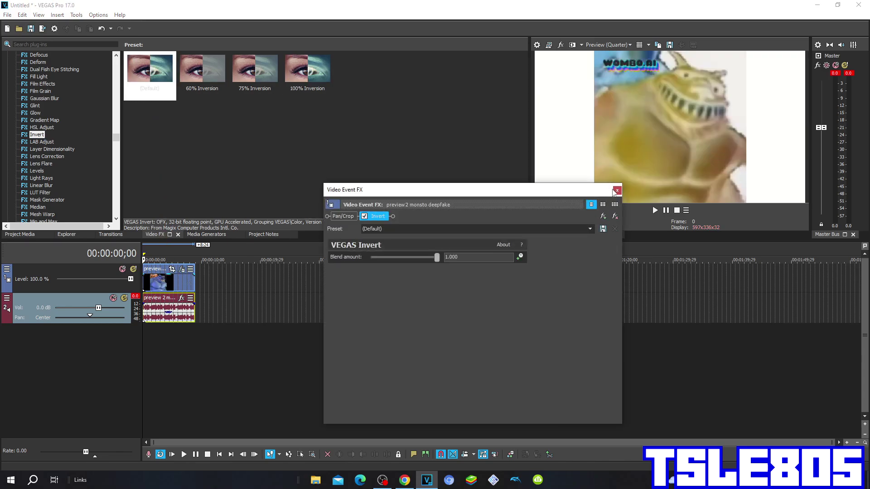
click(617, 190)
scroll(46, 151, down, 5)
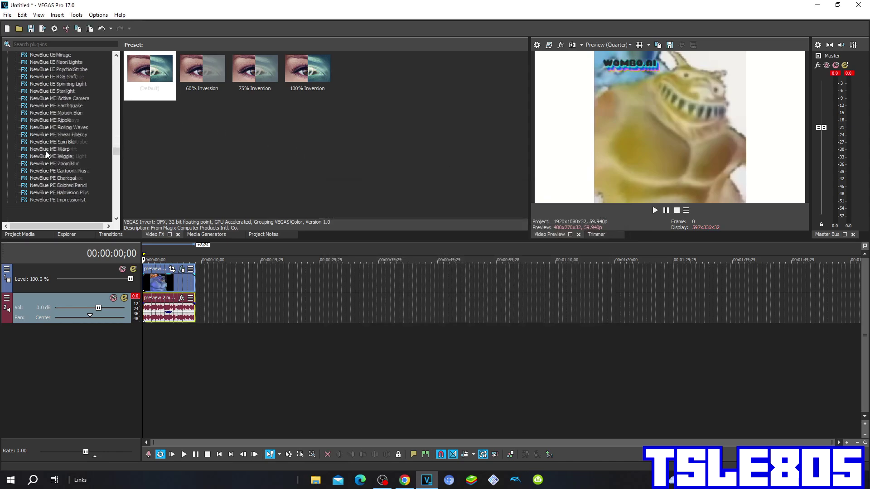
scroll(46, 151, down, 5)
scroll(46, 151, down, 3)
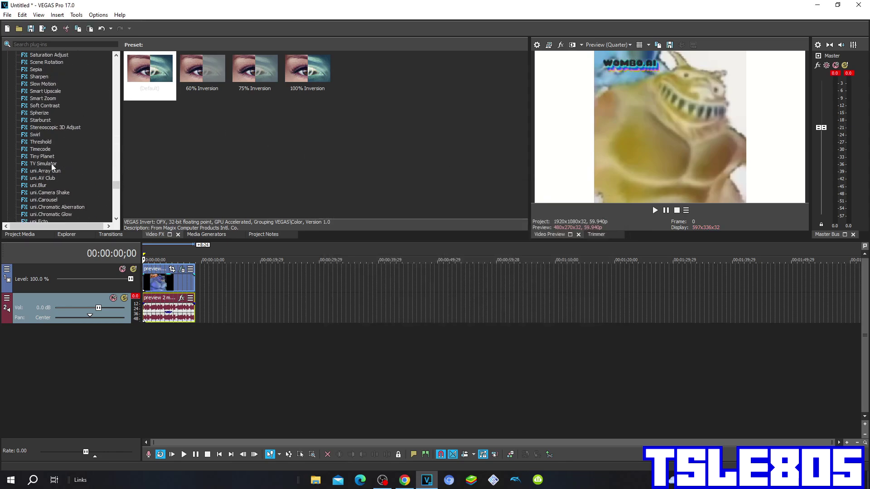
Step: Stack TV Simulator with its 0.7500 line sync preset onto the monster clip
click(52, 164)
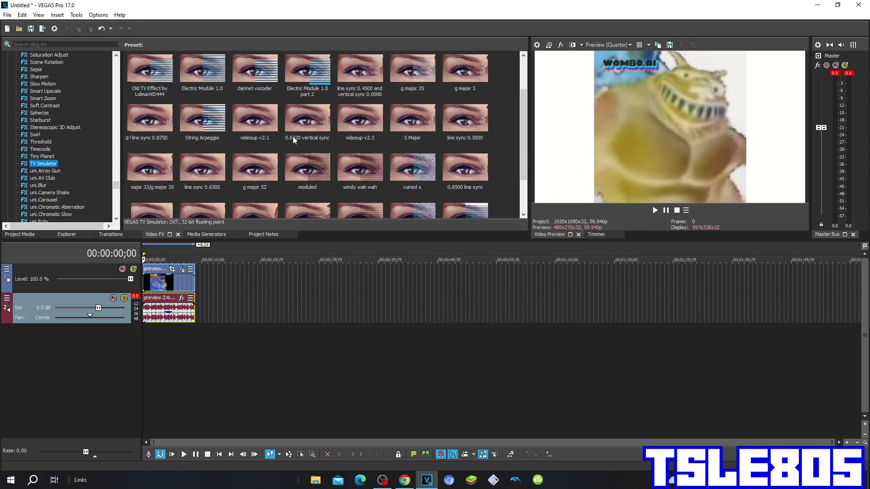
click(308, 74)
drag(210, 249, 170, 286)
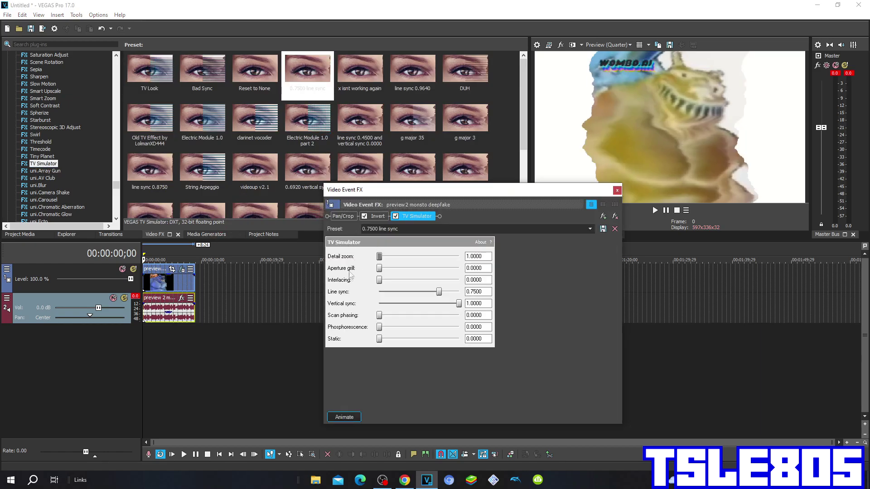
click(470, 293)
click(617, 191)
scroll(58, 139, up, 10)
scroll(51, 129, up, 5)
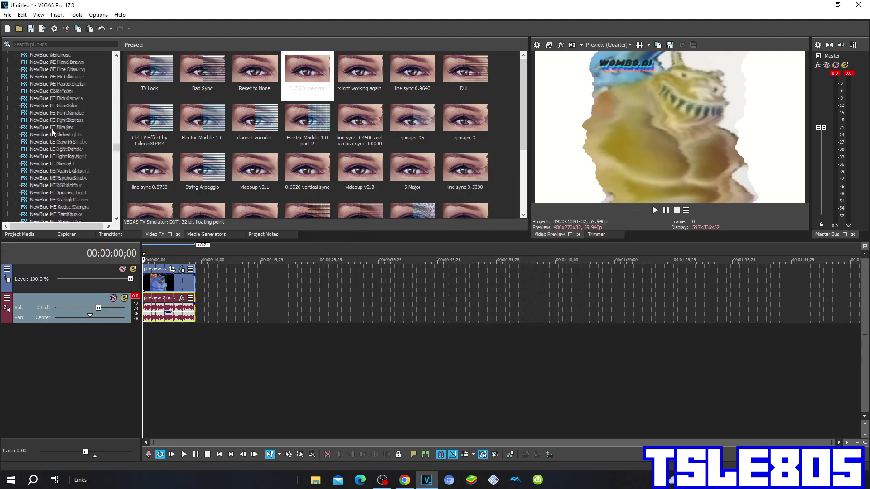
scroll(52, 129, up, 7)
Step: Drop Gradient Map's crazy diamond preset onto the monster clip and select its first colour stop
click(58, 123)
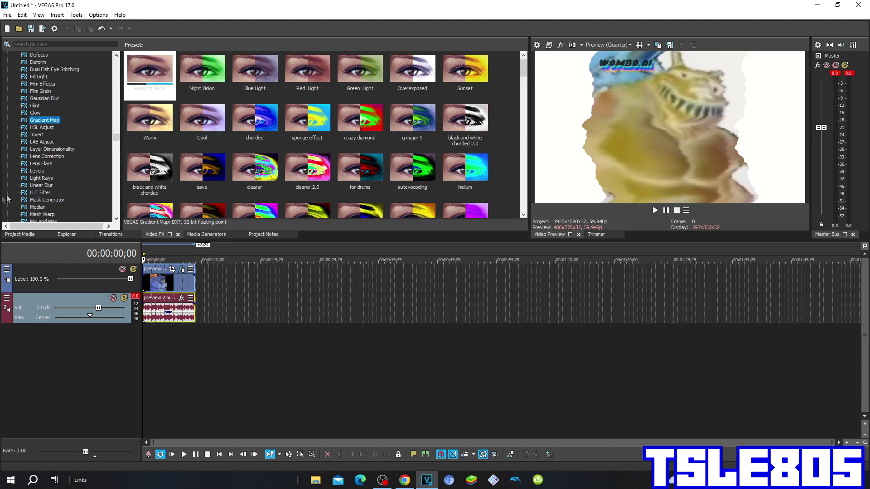
scroll(405, 163, down, 2)
scroll(401, 161, down, 2)
scroll(398, 160, up, 4)
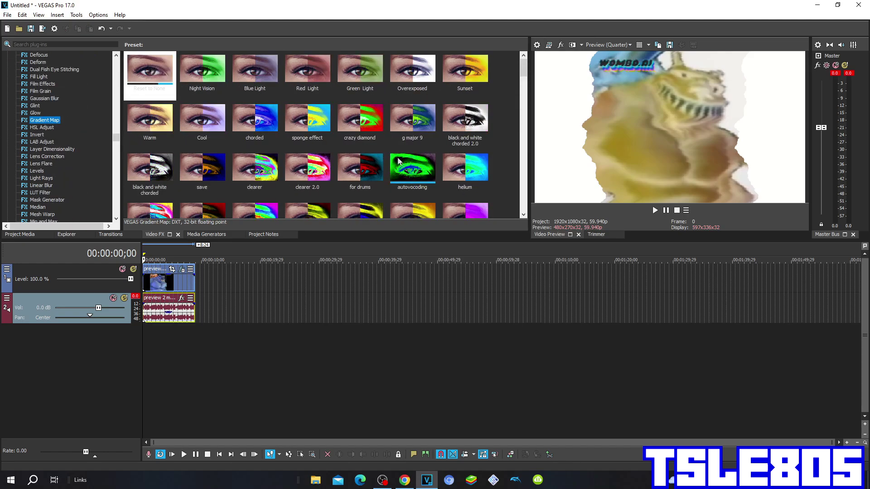
drag(360, 119, 176, 276)
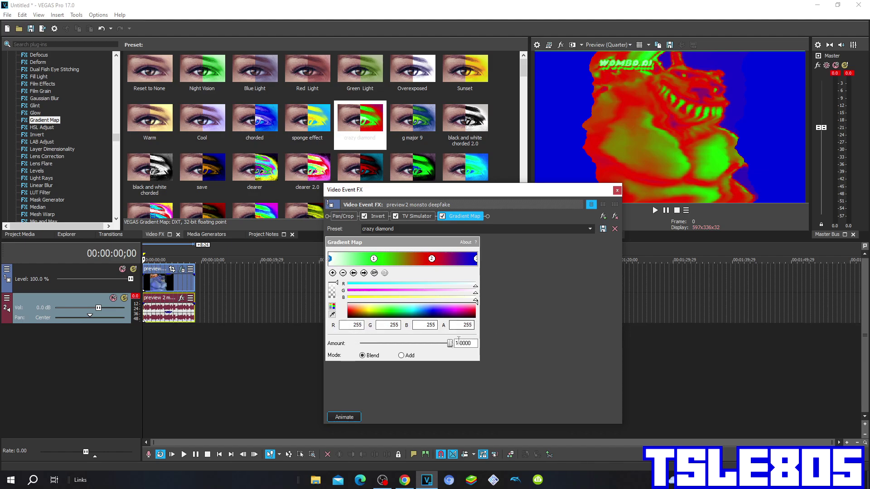
click(373, 260)
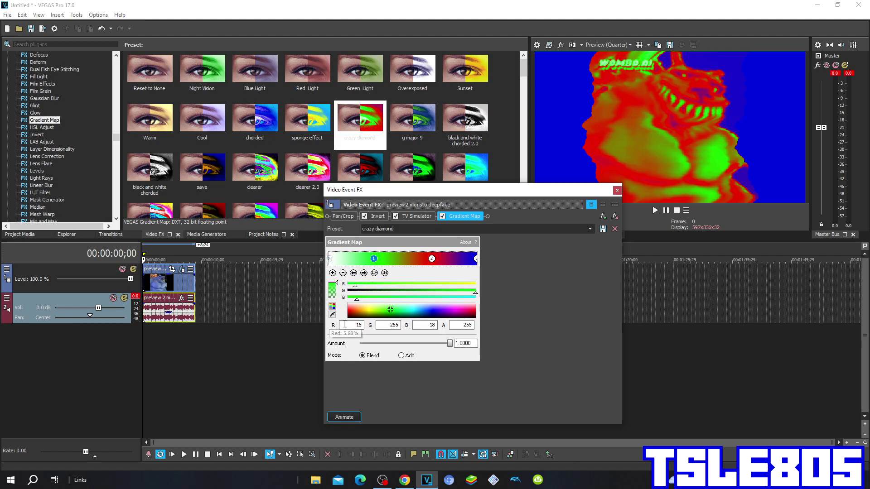
Step: Inspect the crazy diamond gradient's colour stops without changing them, then close Gradient Map
click(395, 325)
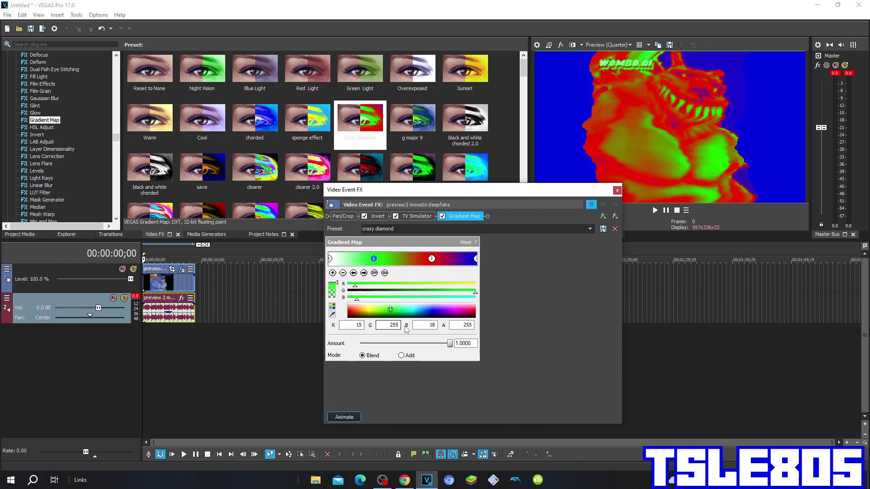
click(426, 325)
key(Tab)
click(432, 259)
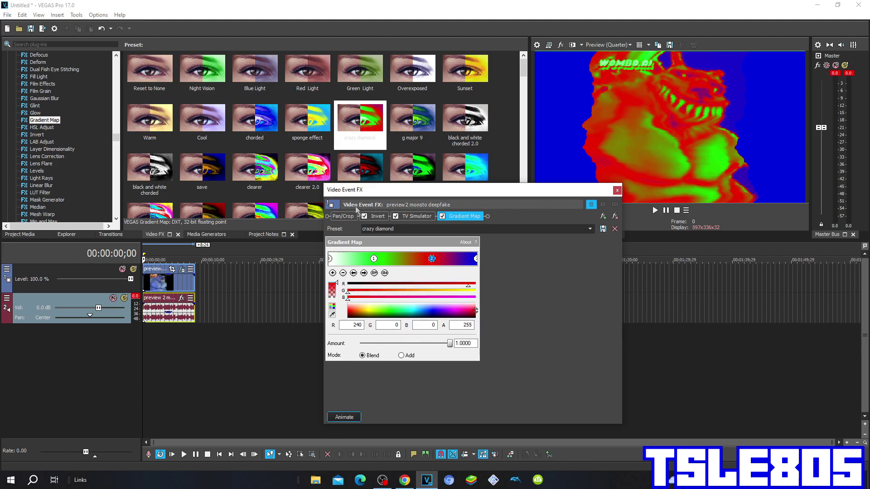
click(357, 326)
click(478, 260)
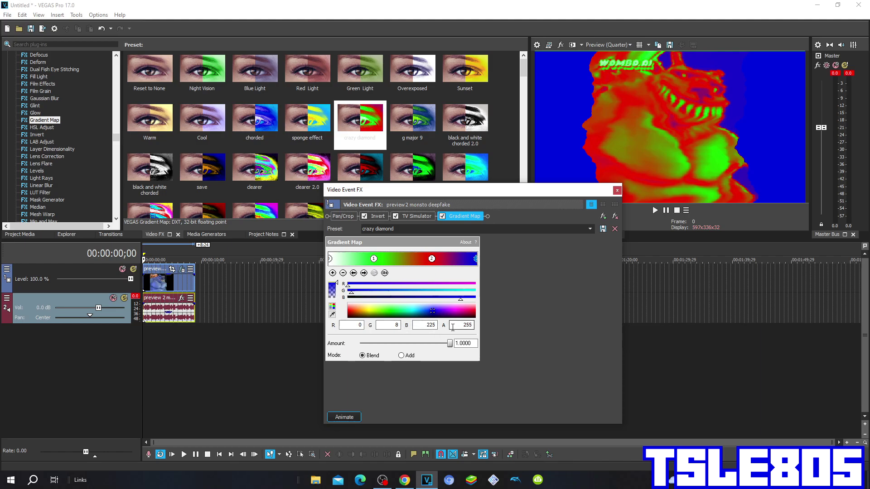
click(617, 192)
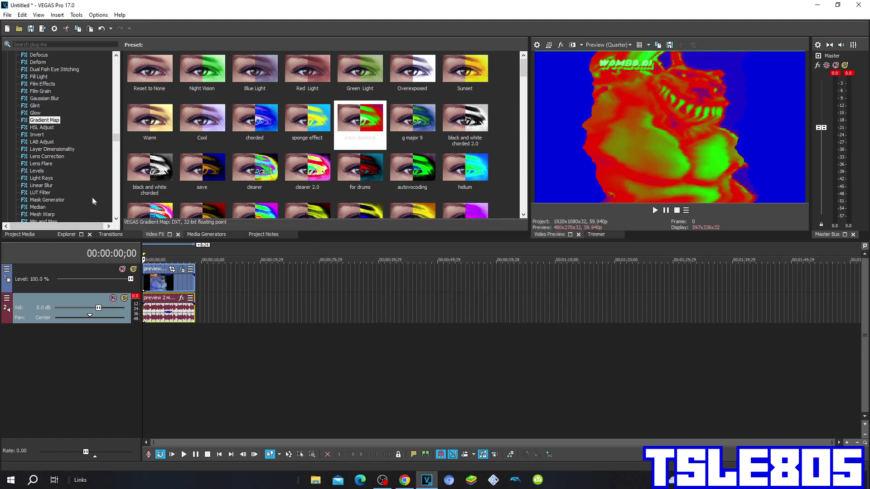
scroll(60, 141, down, 2)
Step: Drop the Light Rays crazy diamond preset onto the monster clip and select its light source X value
click(51, 141)
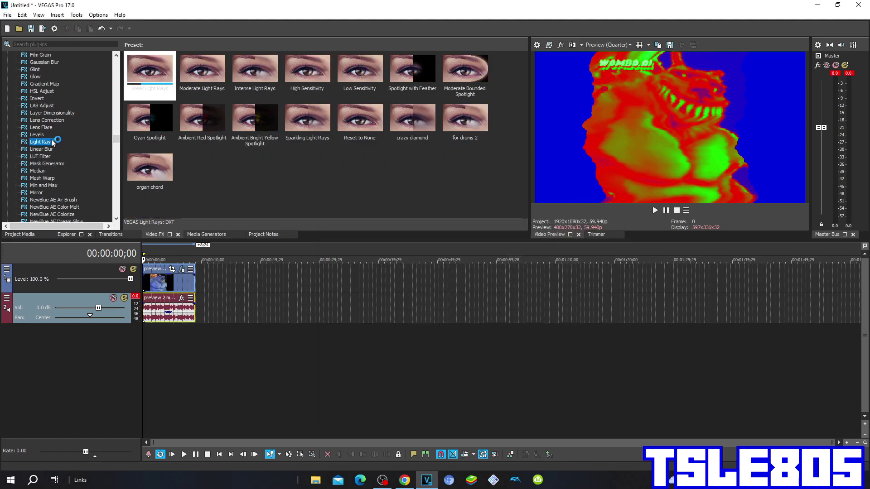
drag(413, 123, 175, 288)
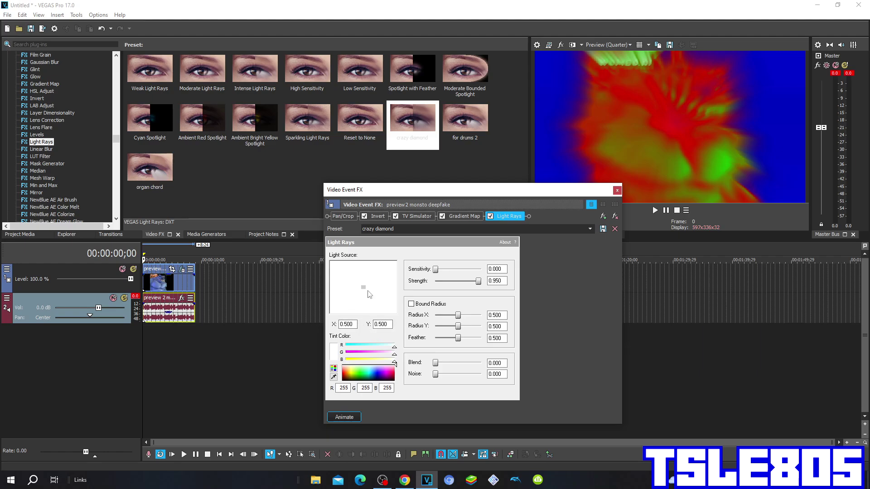
click(347, 325)
Step: Close Light Rays and apply the Color Curves Increase Contrast preset to the monster clip
click(617, 191)
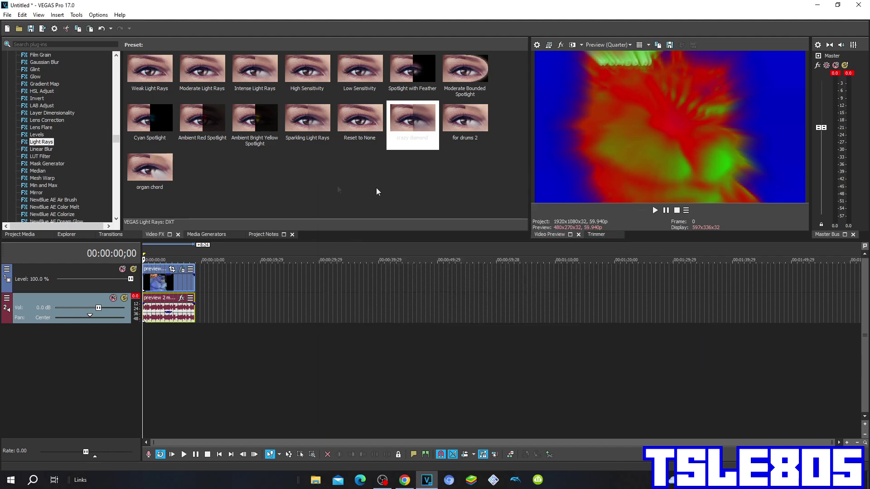
scroll(102, 137, up, 3)
scroll(81, 132, up, 4)
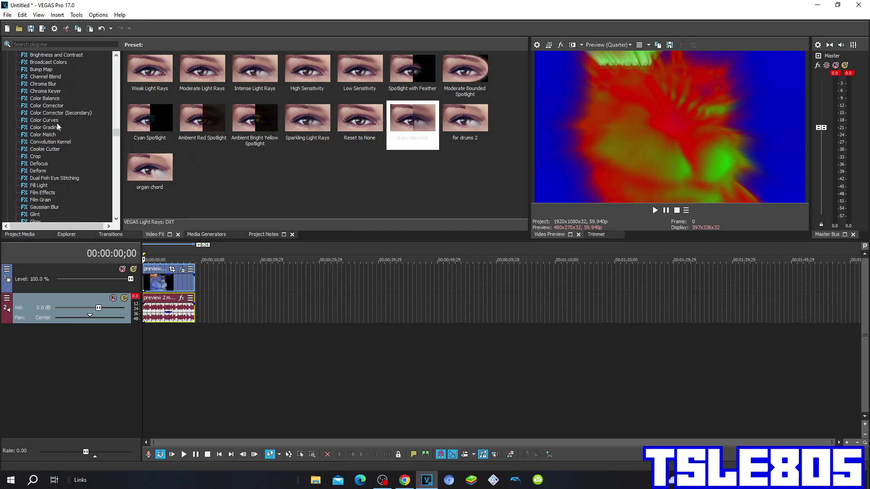
click(56, 122)
drag(360, 71, 187, 280)
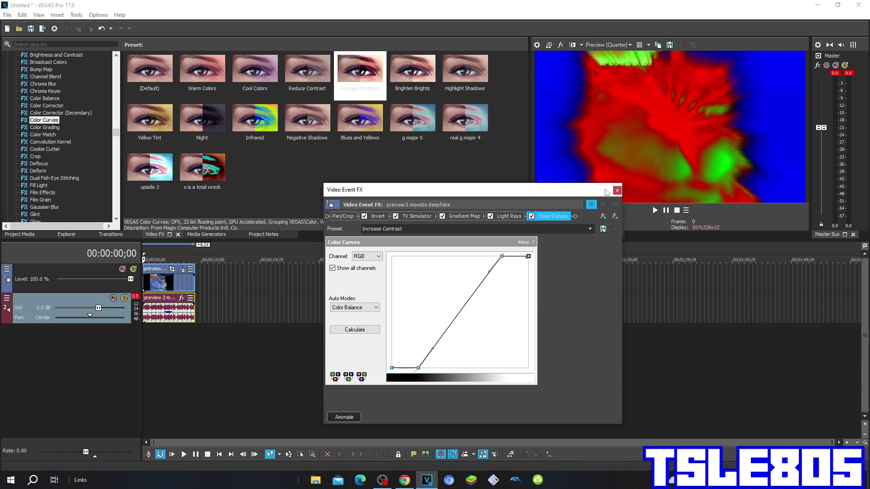
click(616, 190)
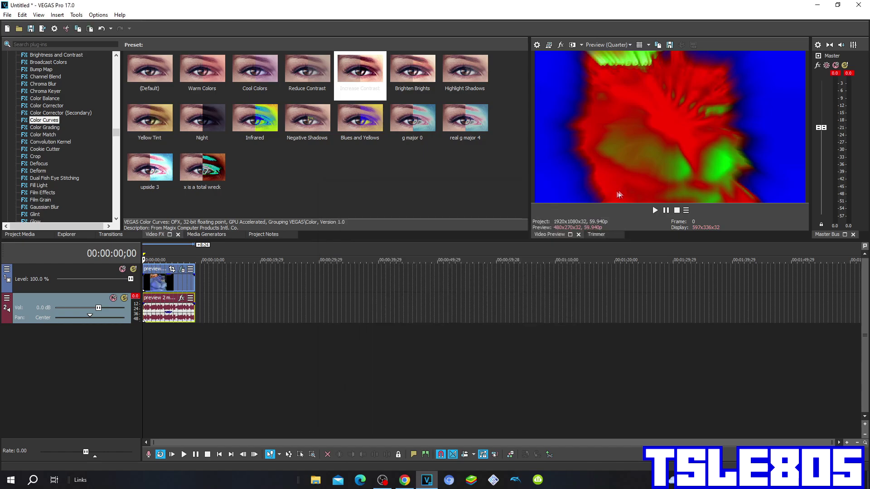
Step: Add Chorus to the monster clip's audio event via the Plug-In Chooser
click(181, 298)
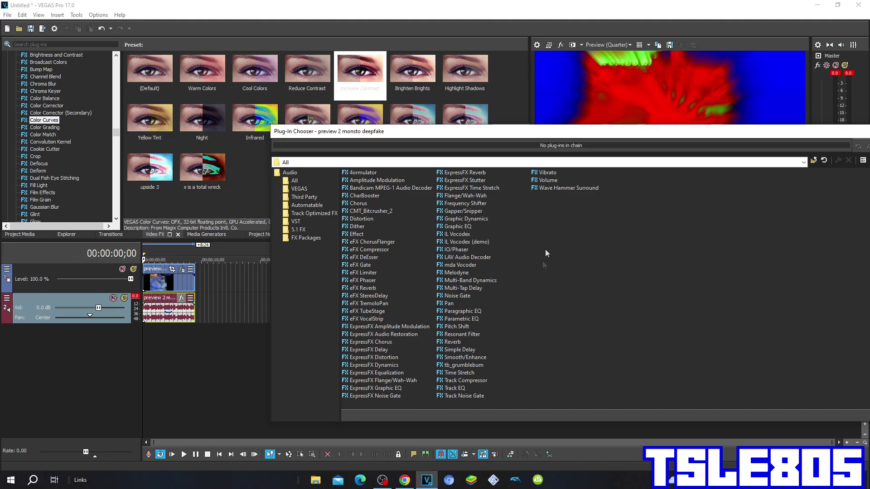
drag(533, 126, 455, 117)
click(301, 189)
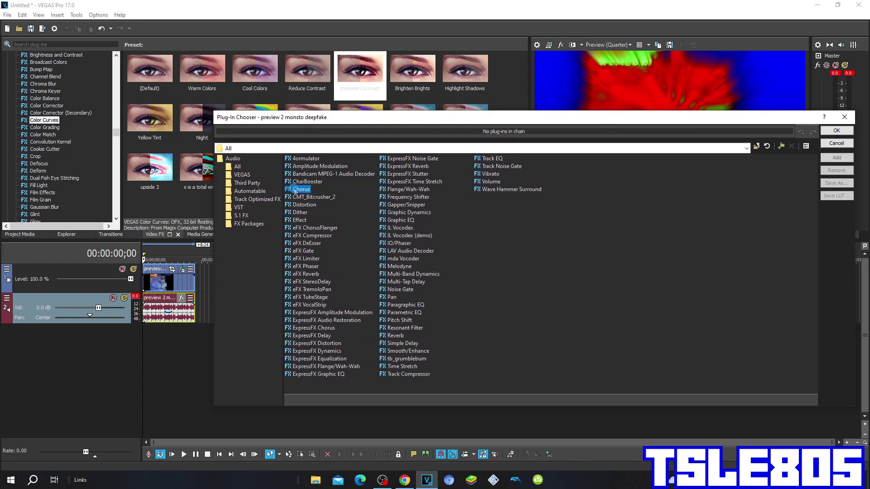
click(837, 158)
click(837, 131)
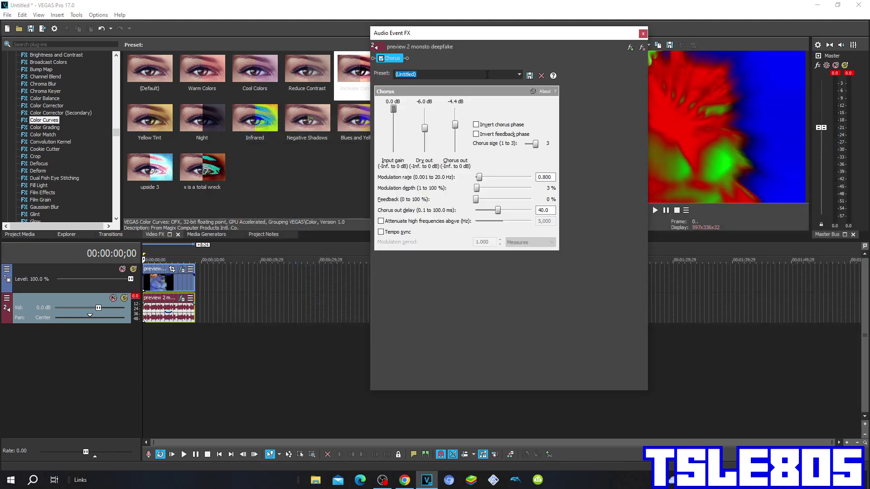
Step: Choose the crazy diamond Chorus preset and close the Audio Event FX window
click(517, 73)
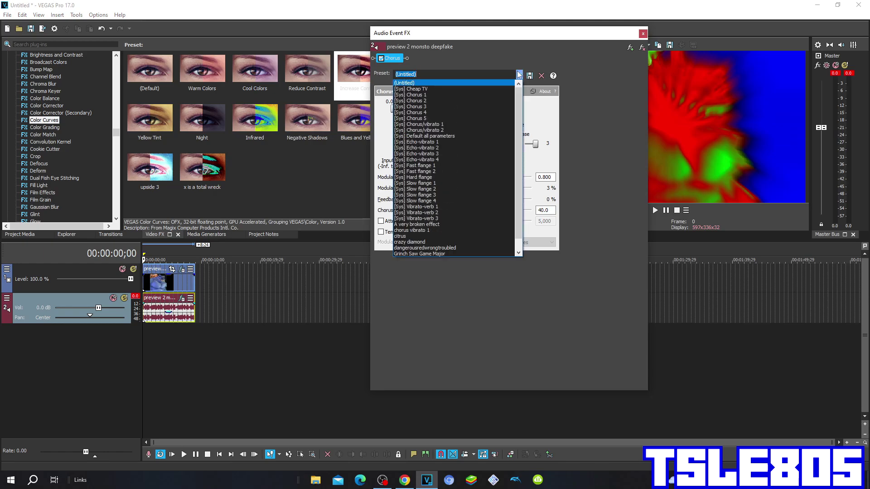
click(417, 231)
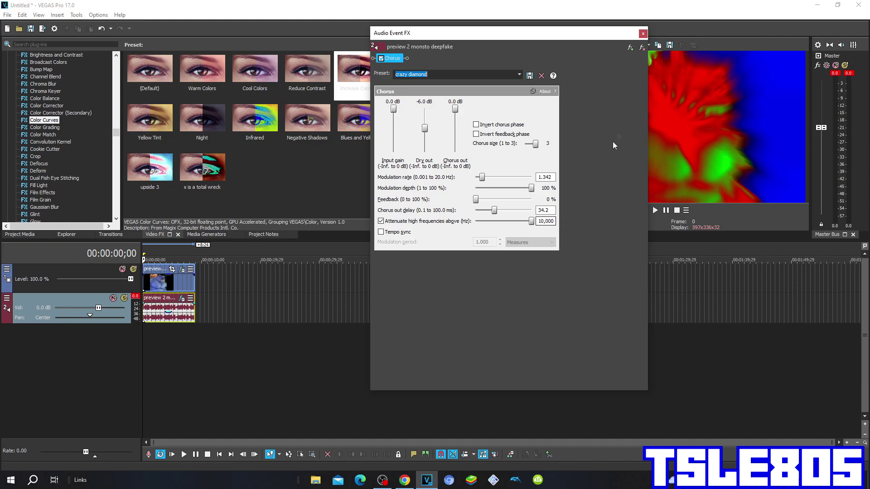
click(644, 34)
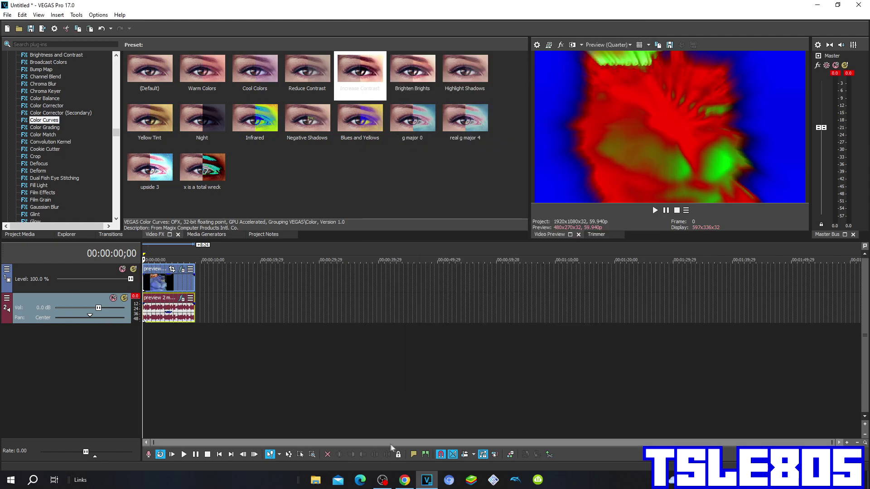
Step: Mute OBS's Mic/Aux input to -inf, then play the monster clip to its end in VEGAS
click(383, 480)
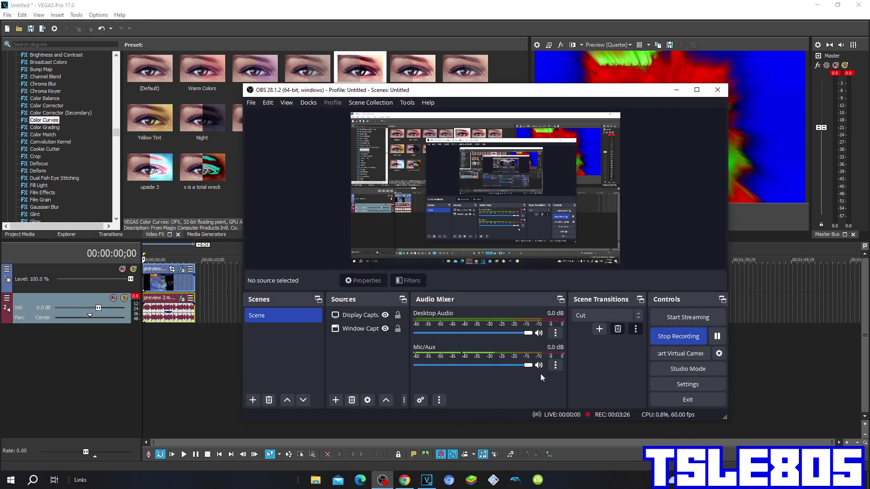
drag(530, 367, 378, 373)
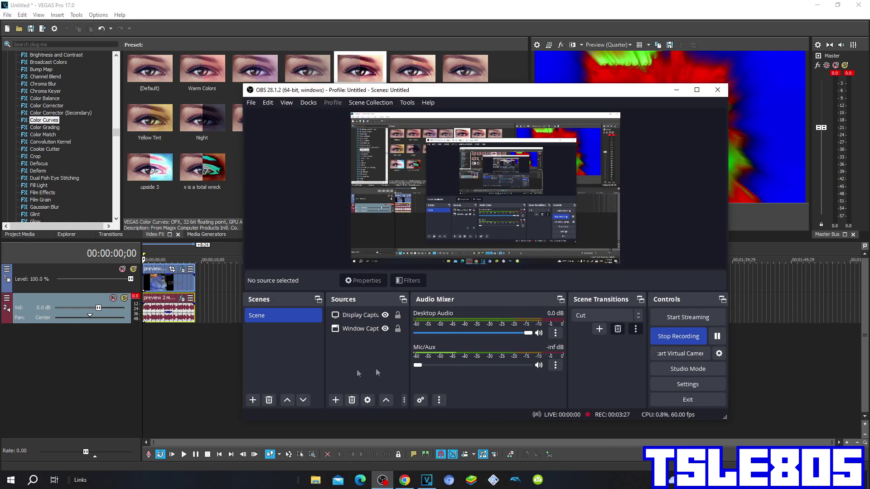
click(677, 89)
key(space)
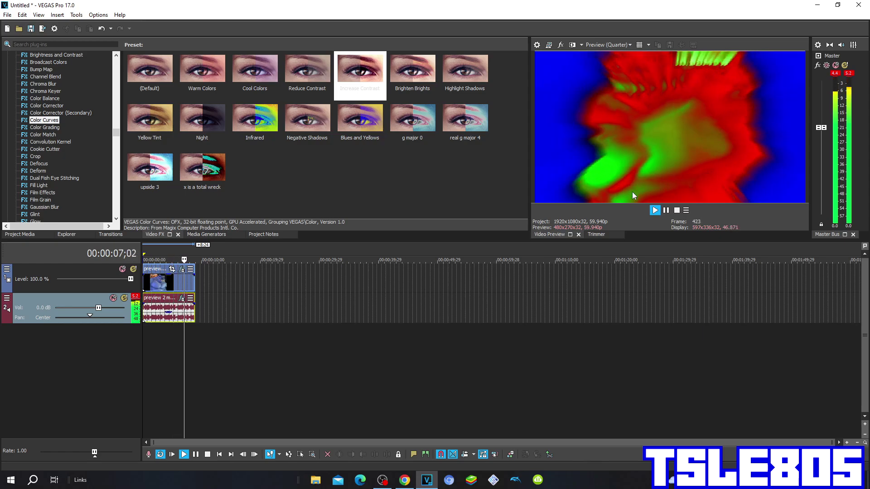
click(663, 212)
Step: Switch to OBS and drag the Mic/Aux volume slider back to 0.0 dB
click(383, 481)
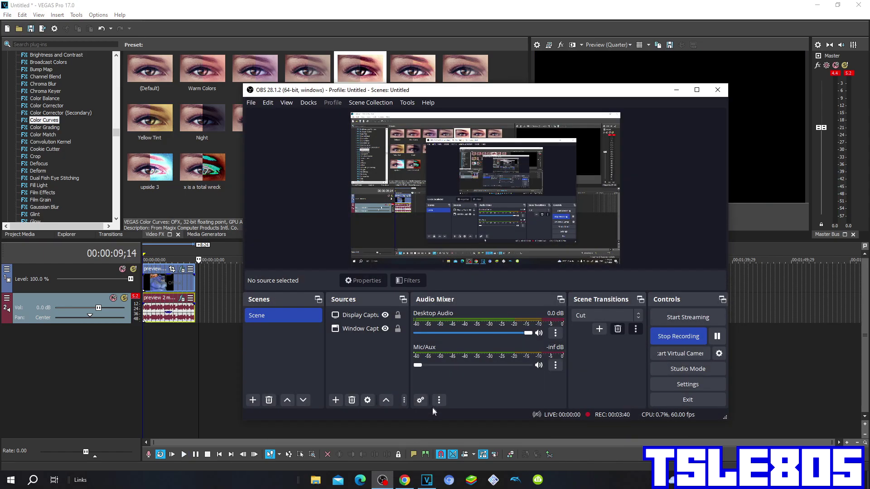
drag(457, 365, 570, 352)
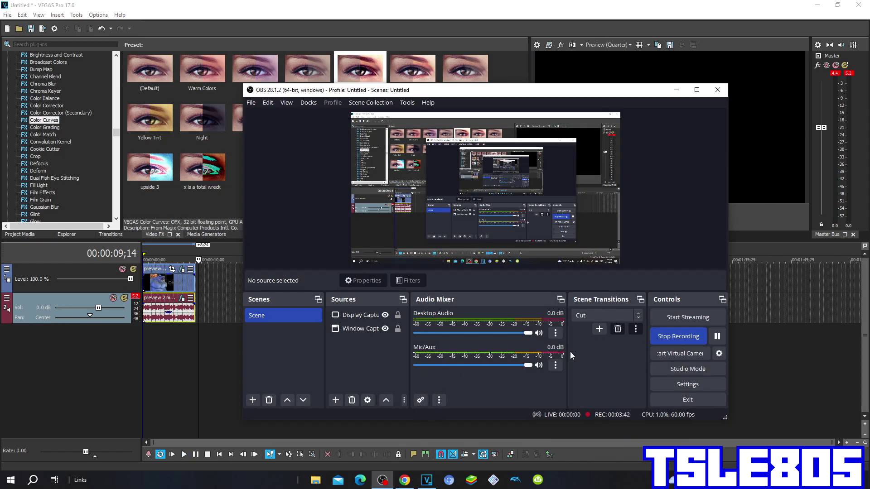